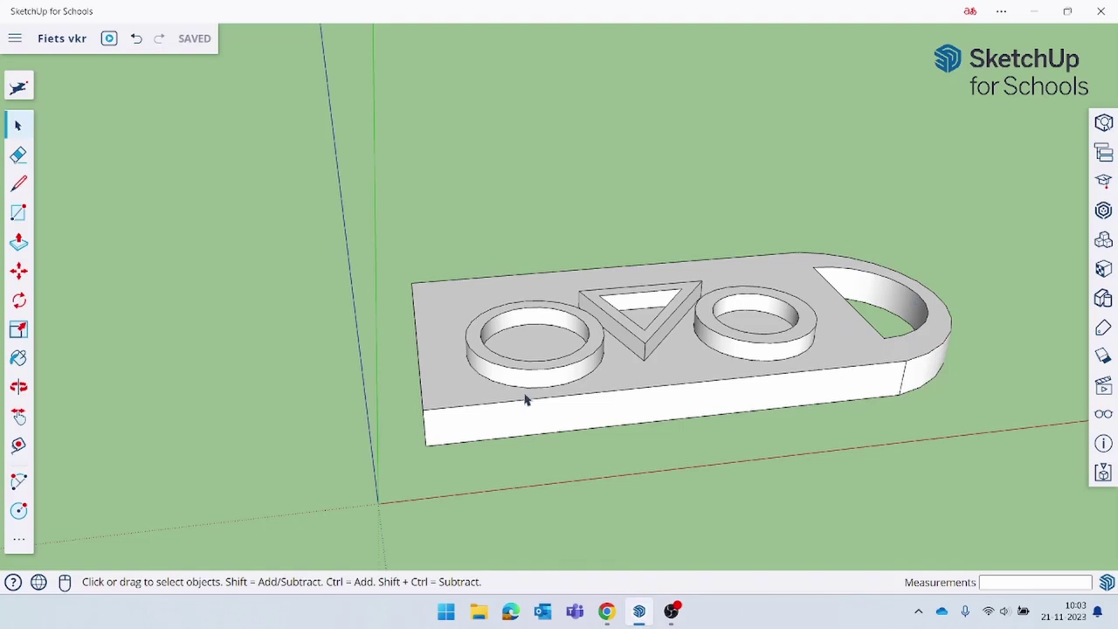
Download the Fiets vkr model as STL and open the newest download in FlashPrint, declining the software update.
left_click(14, 41)
left_click(78, 254)
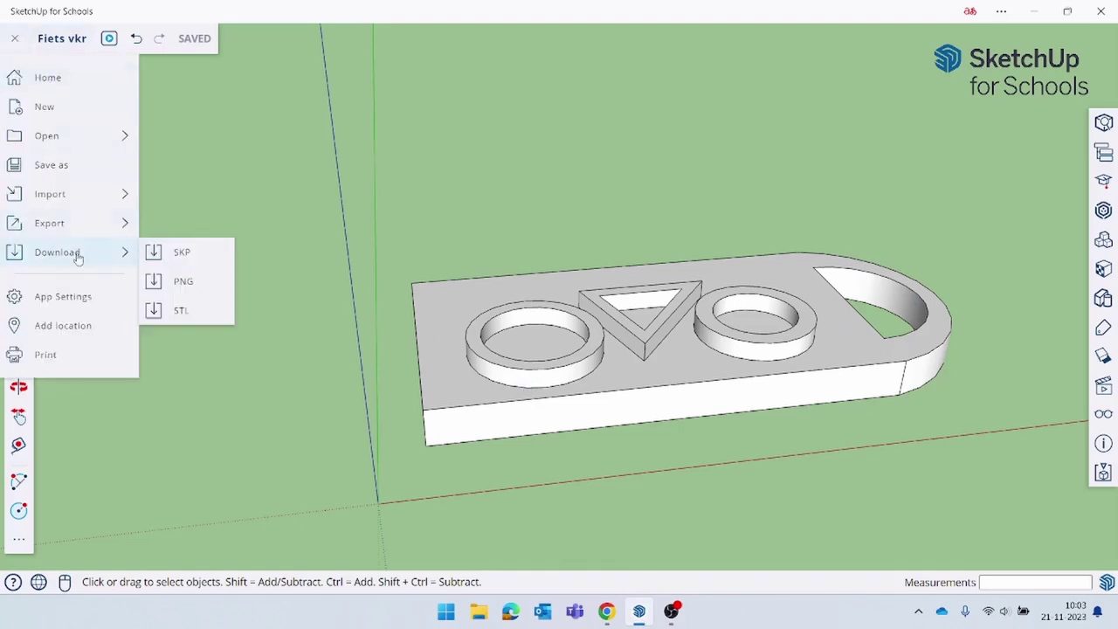
left_click(181, 310)
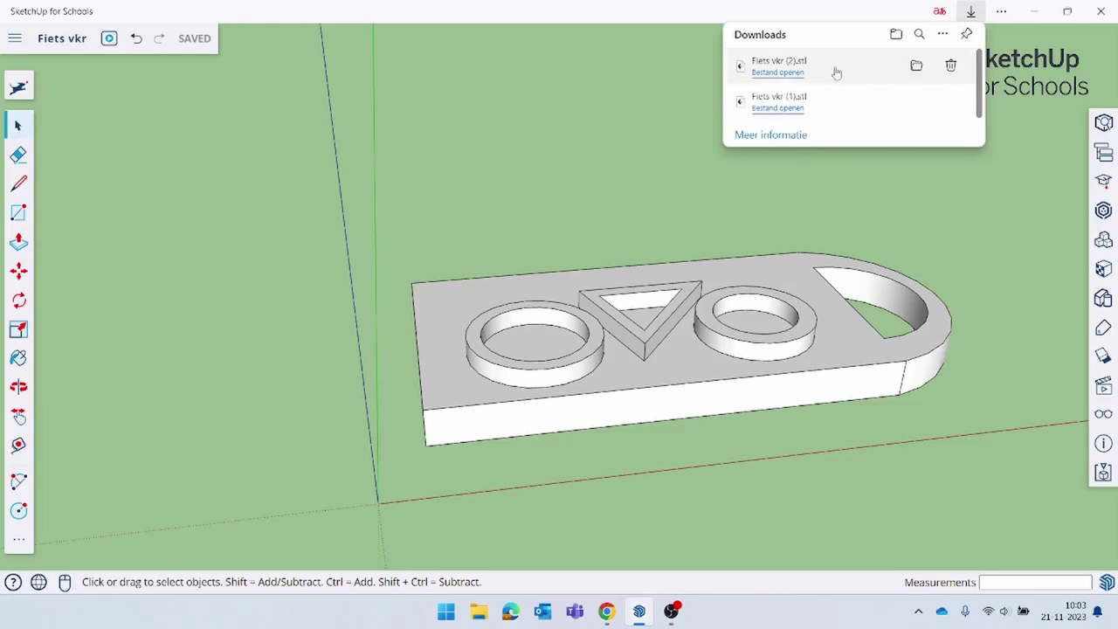
left_click(776, 75)
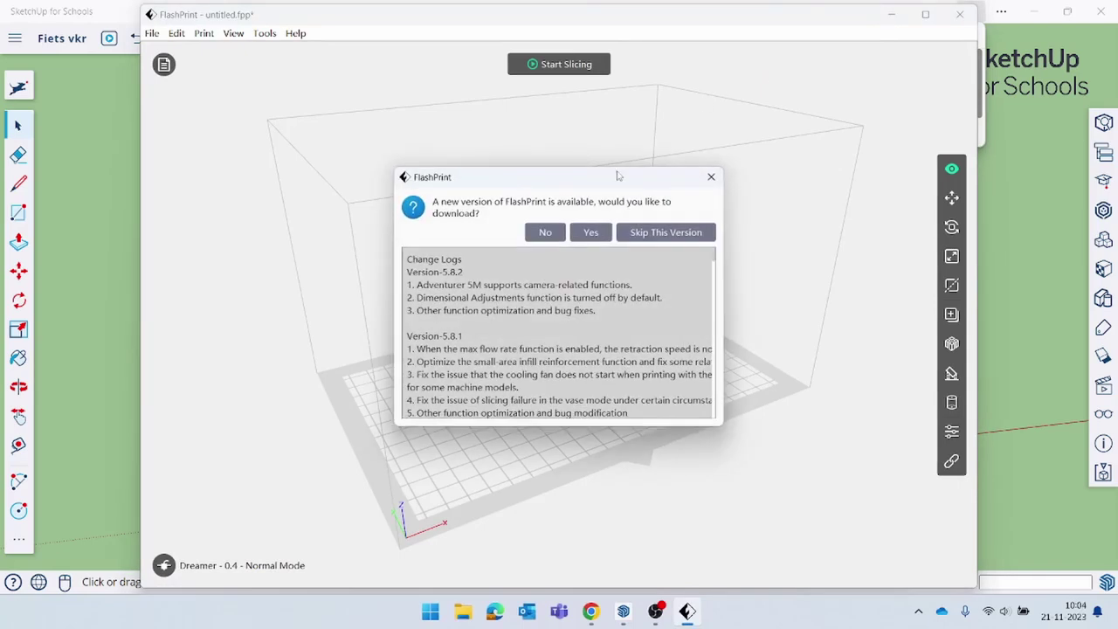
left_click(548, 233)
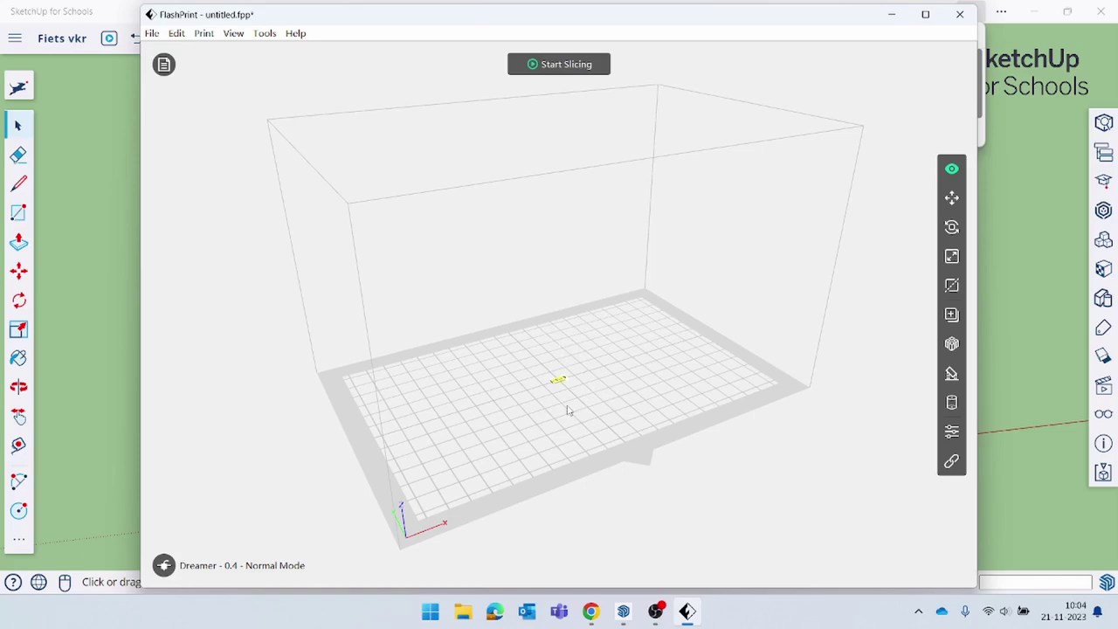
Scale the keychain model uniformly to an X dimension of 45 mm.
scroll(568, 409, "up", 10)
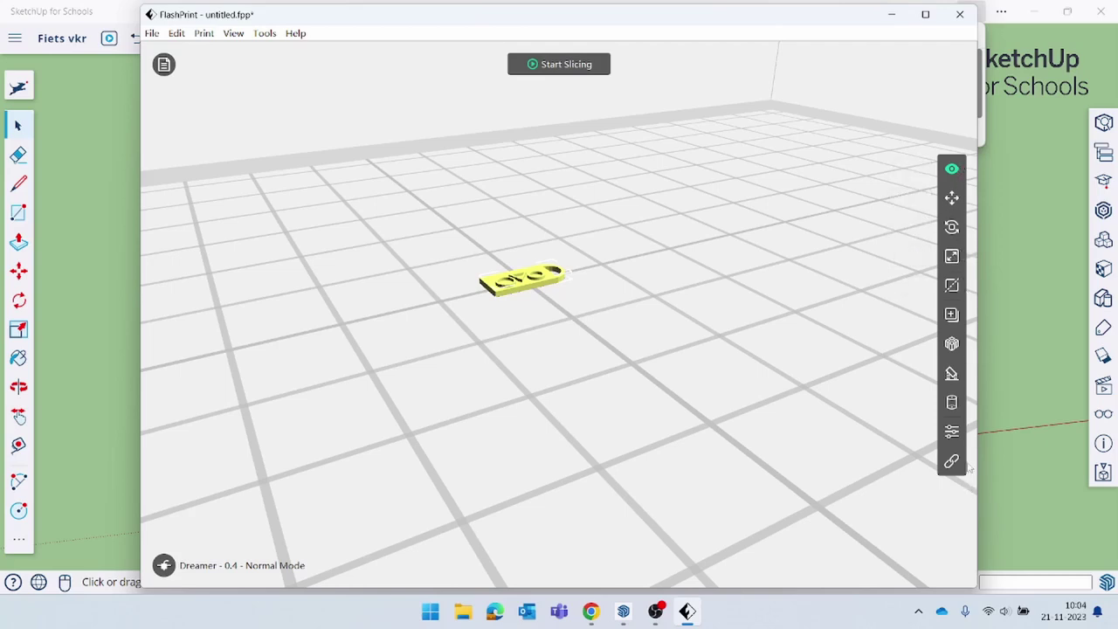
left_click(952, 257)
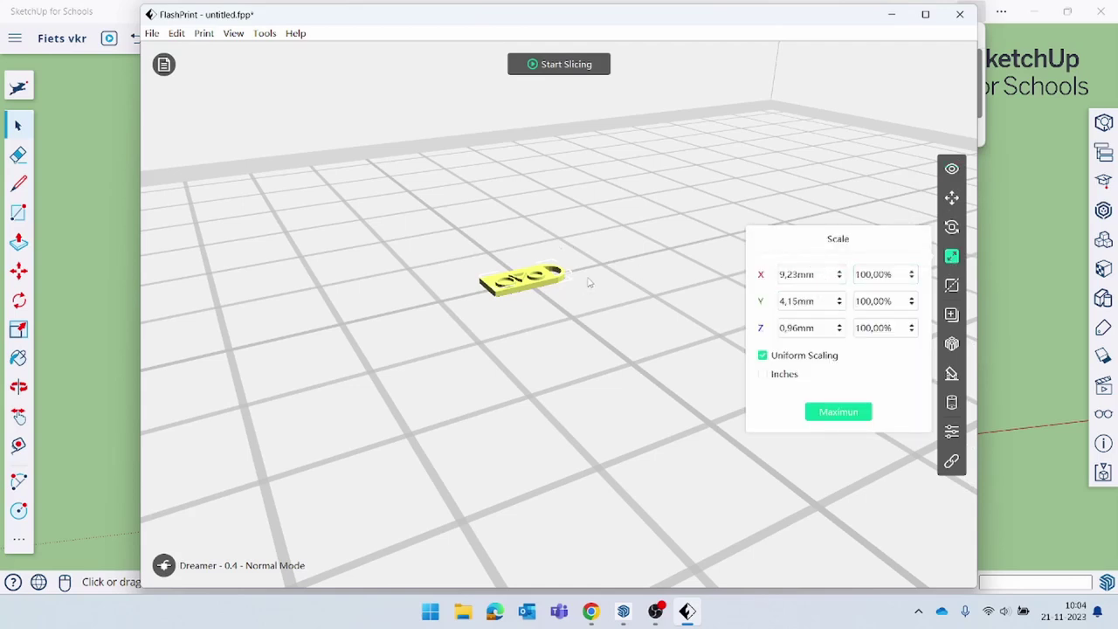
double_click(830, 274)
type("45")
key("Return")
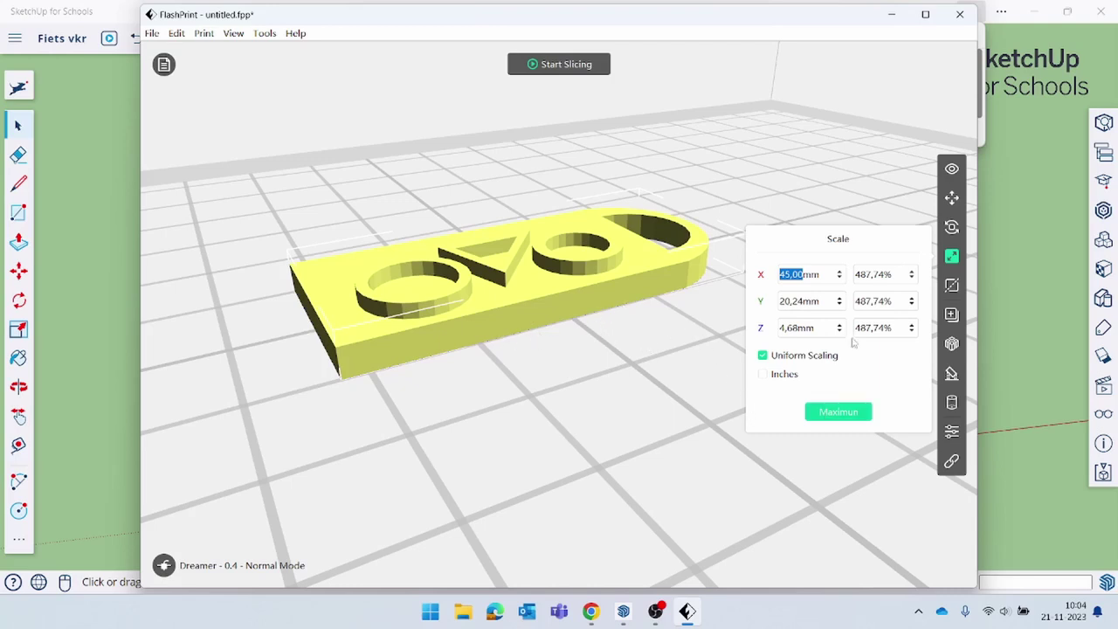
Cut the raised bicycle shapes from the base plate with a horizontal plane at 3.30 mm, keeping the parts in place.
left_click(952, 286)
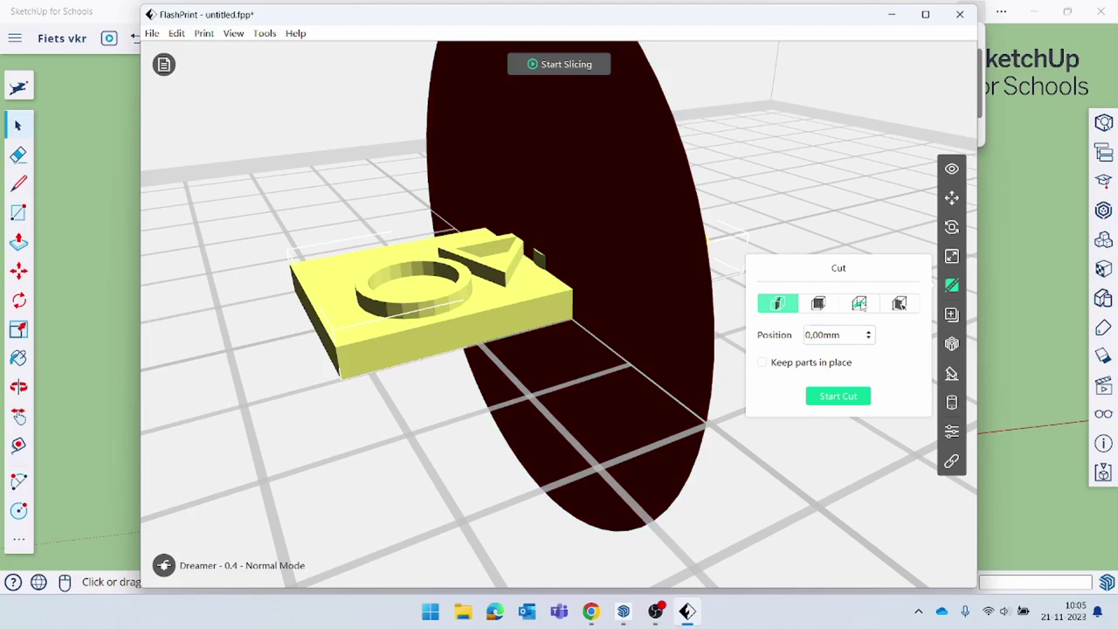
left_click(860, 303)
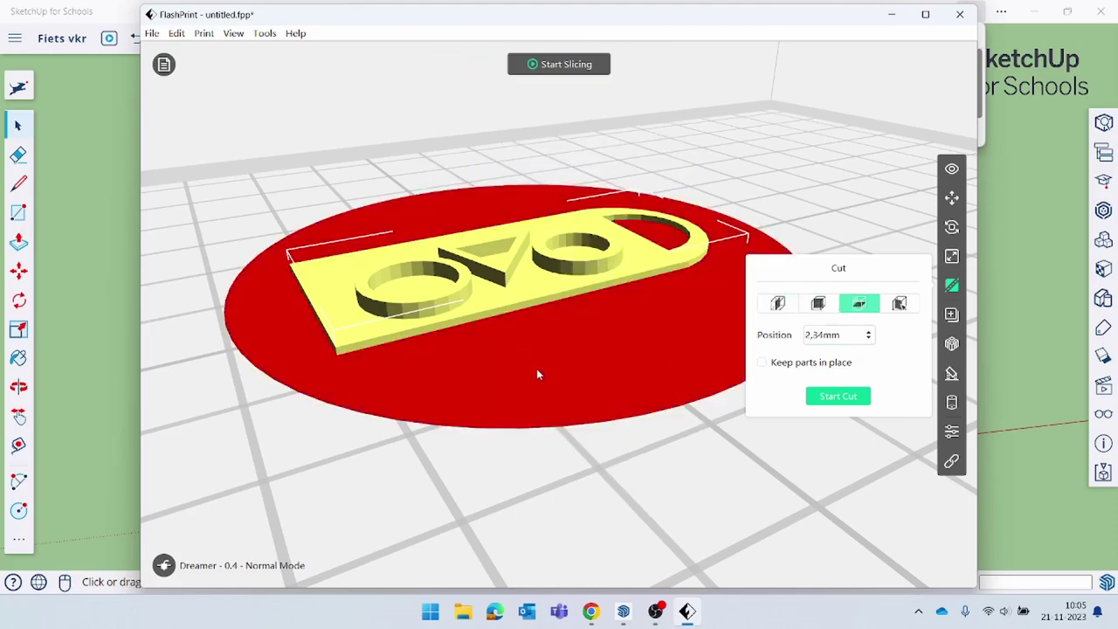
left_click_drag(537, 371, 541, 365)
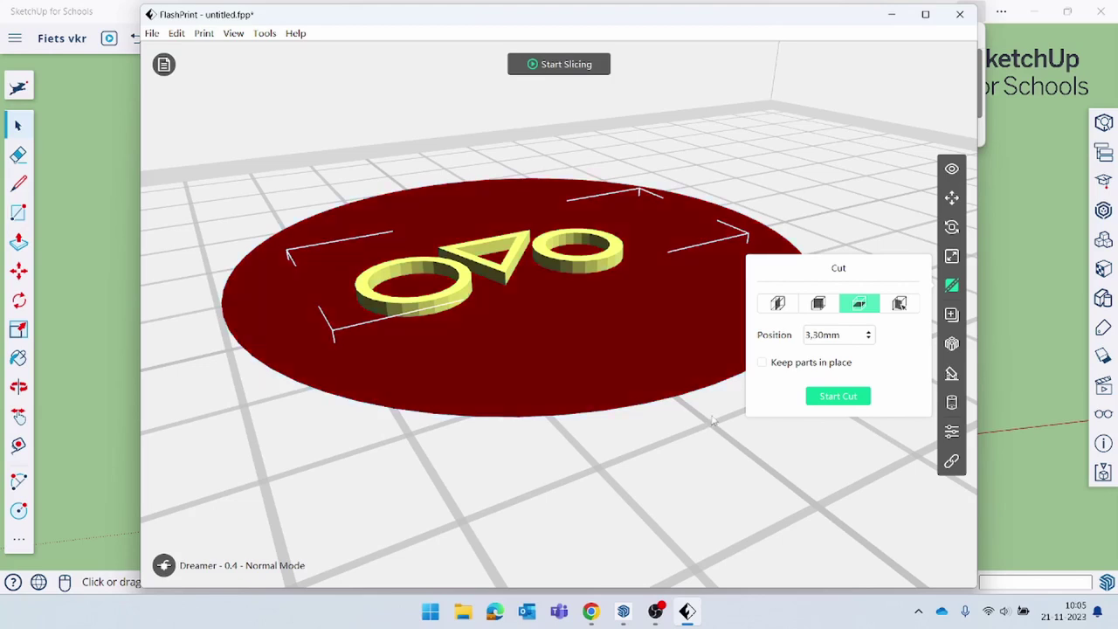
left_click(761, 363)
left_click(837, 397)
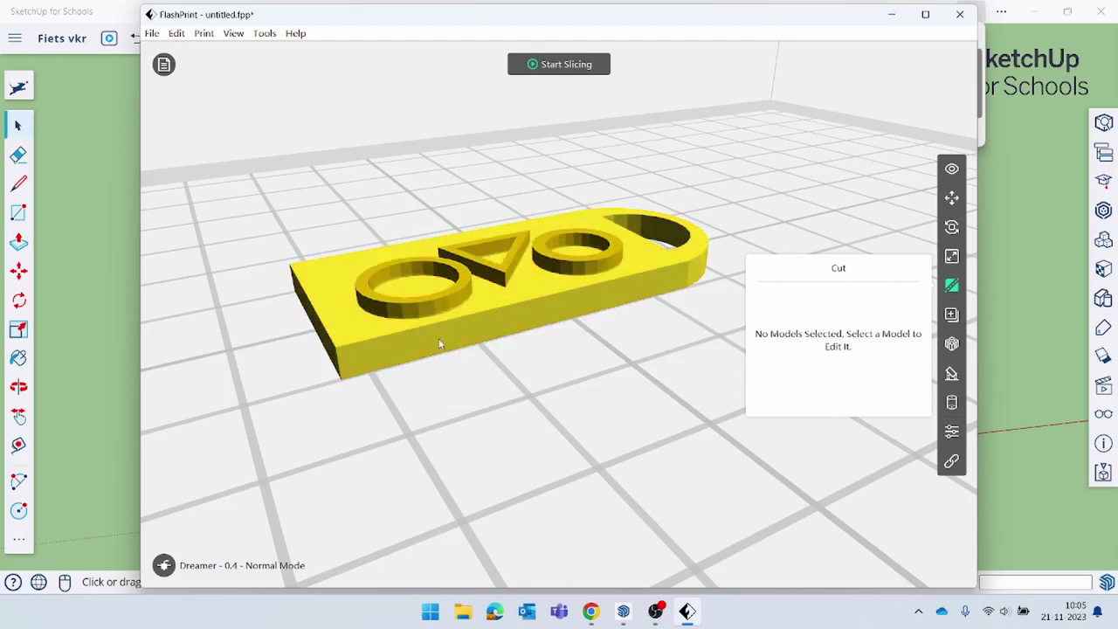
Assign the right extruder to the raised circles and triangle, and the left extruder to the base plate.
left_click(951, 169)
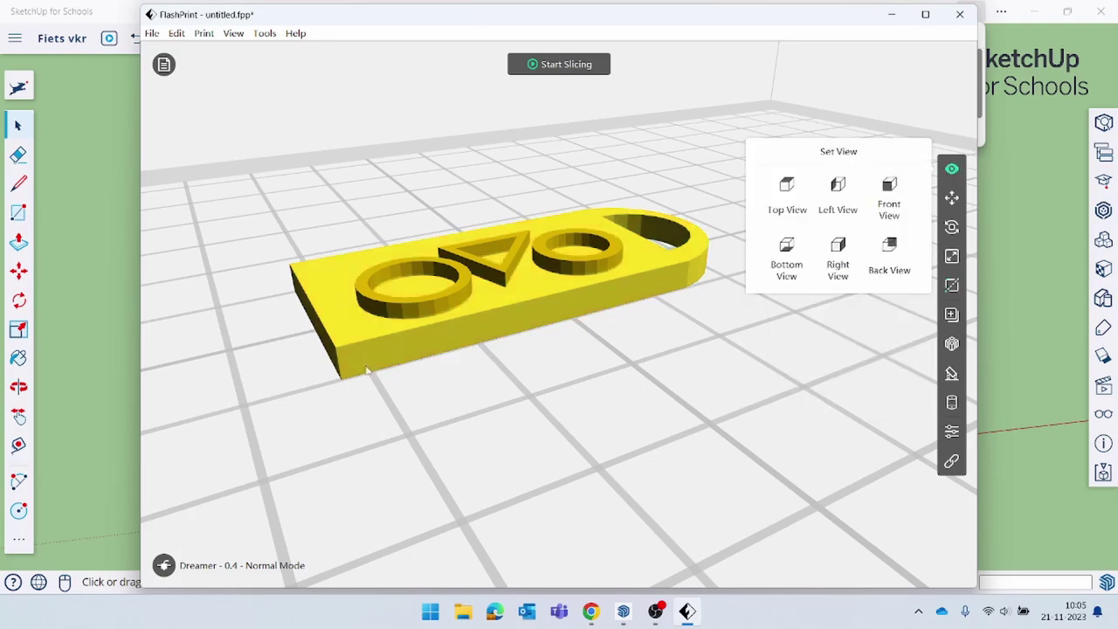
left_click(376, 303)
left_click(333, 277)
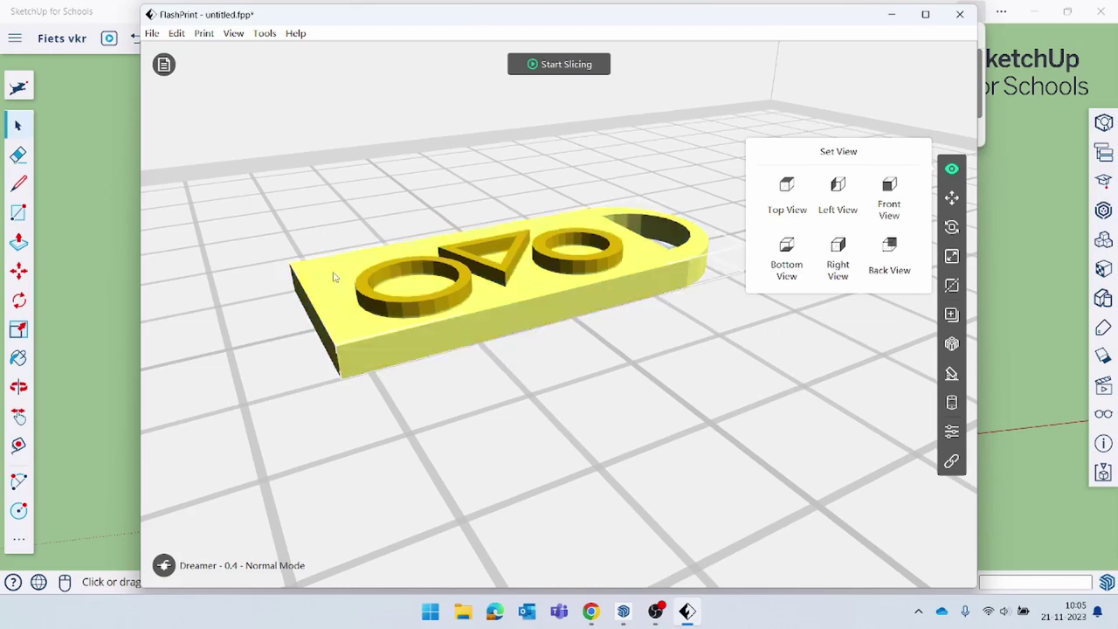
left_click(376, 301)
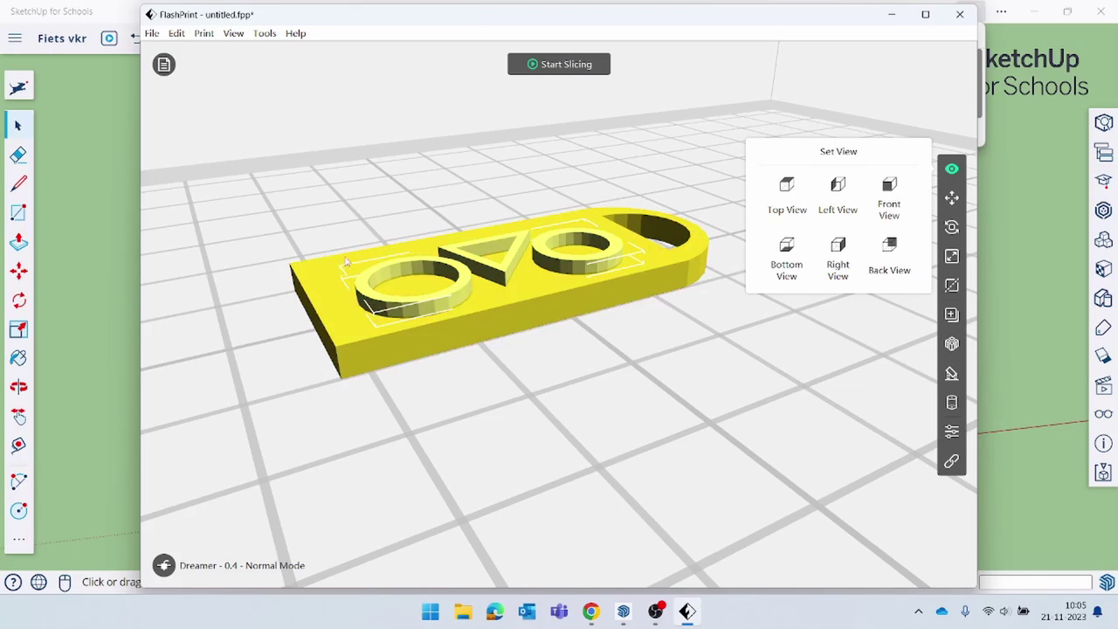
right_click(376, 302)
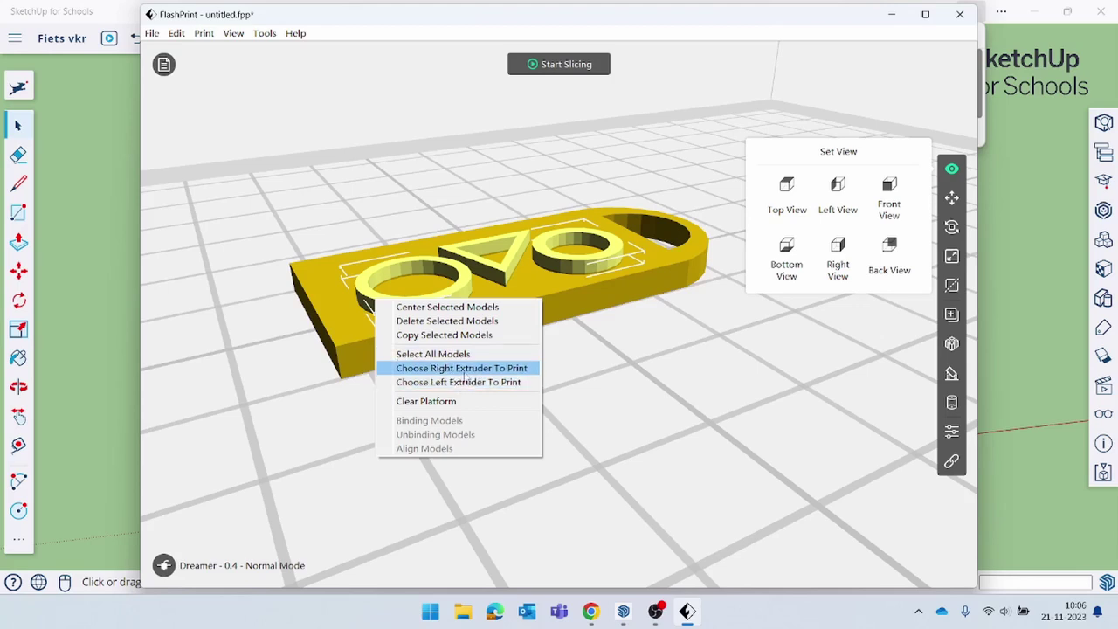
left_click(465, 372)
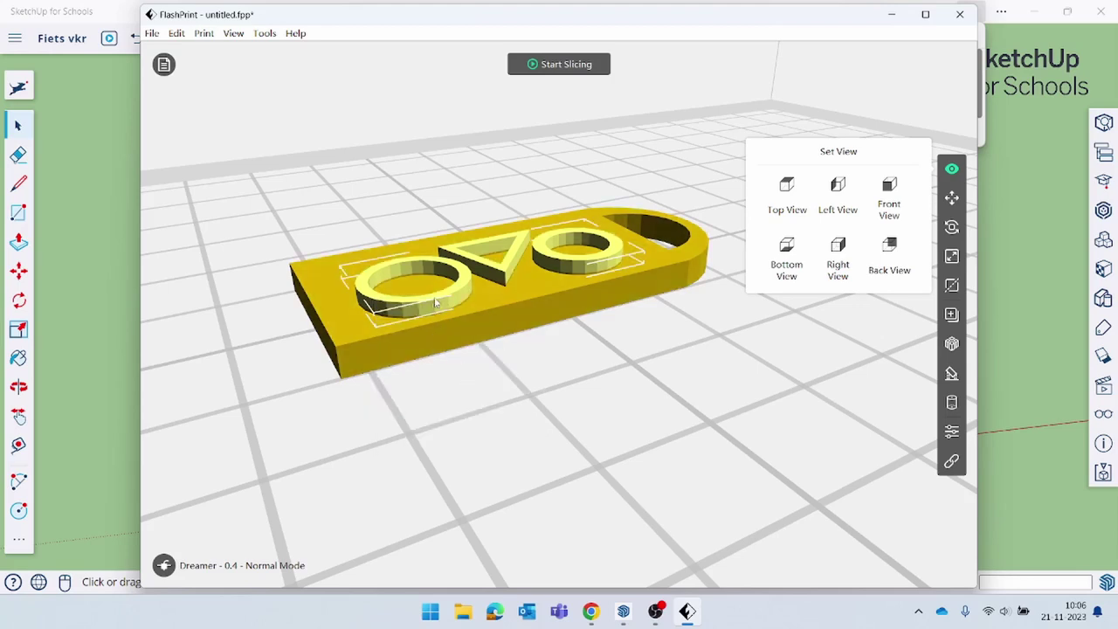
right_click(348, 332)
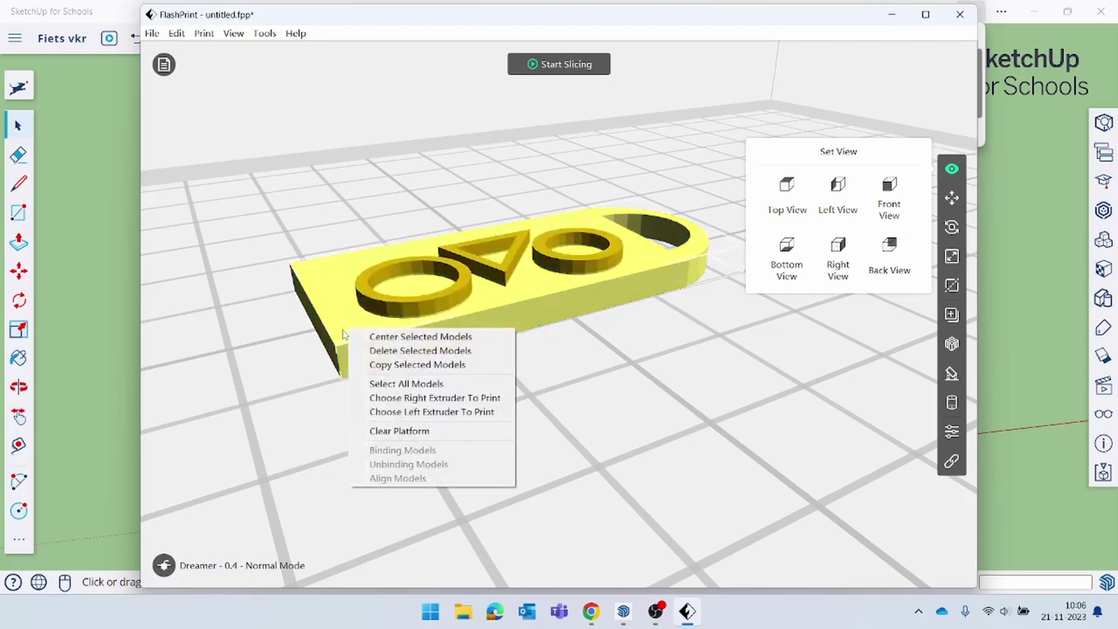
left_click(404, 413)
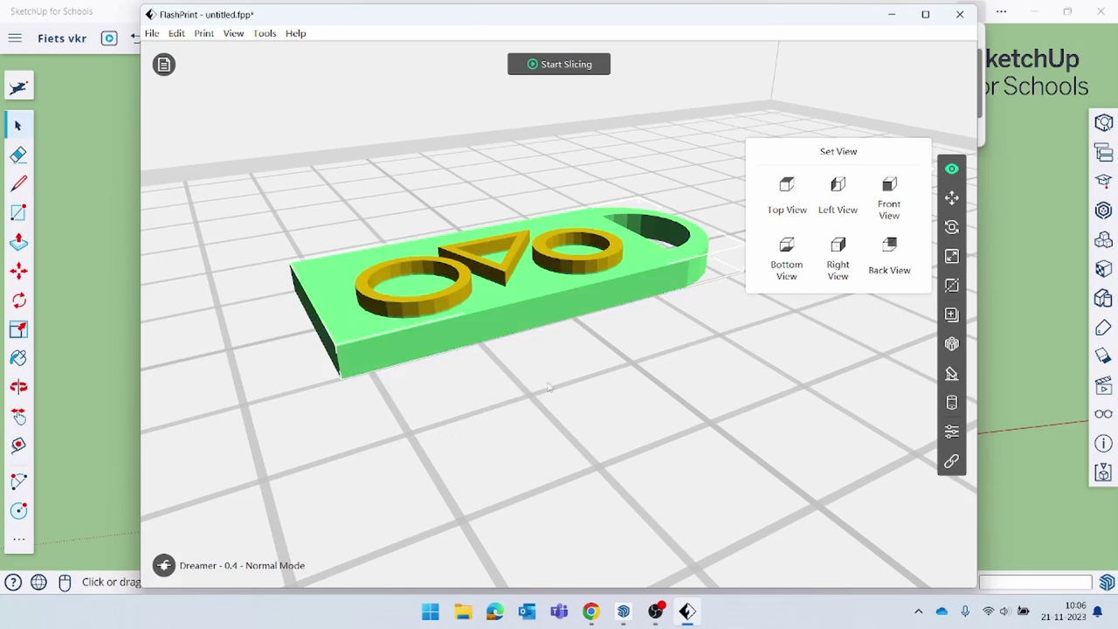
Slice the model with the Standard profile, adding a wall and a raft, and save it as Fiets vkr (2)-cut-1 (.gx) in Downloads.
left_click(558, 64)
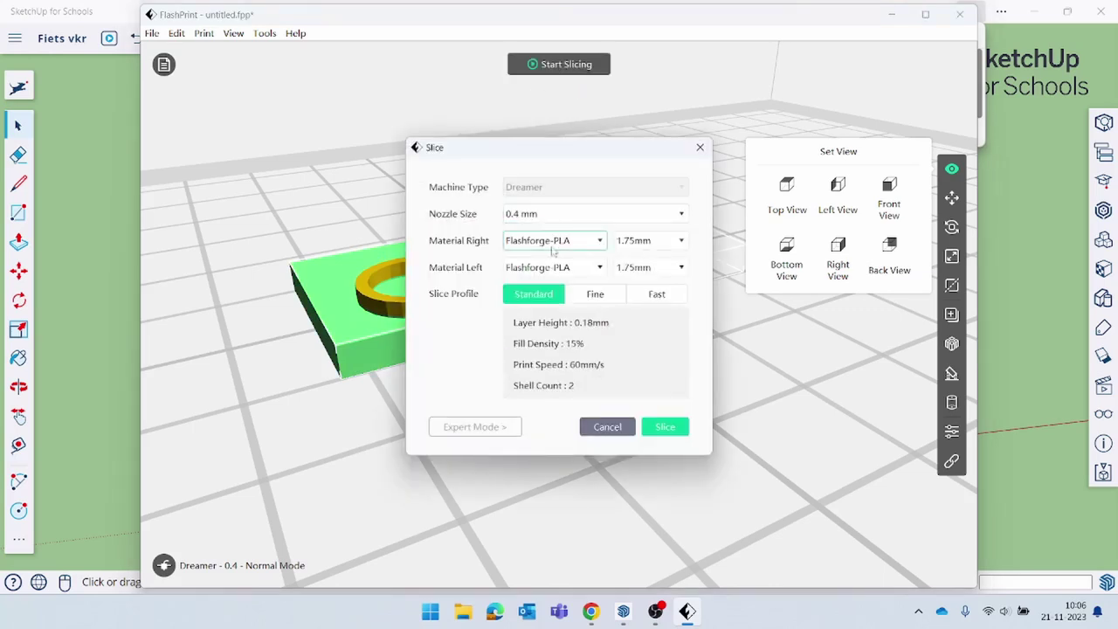
left_click(665, 428)
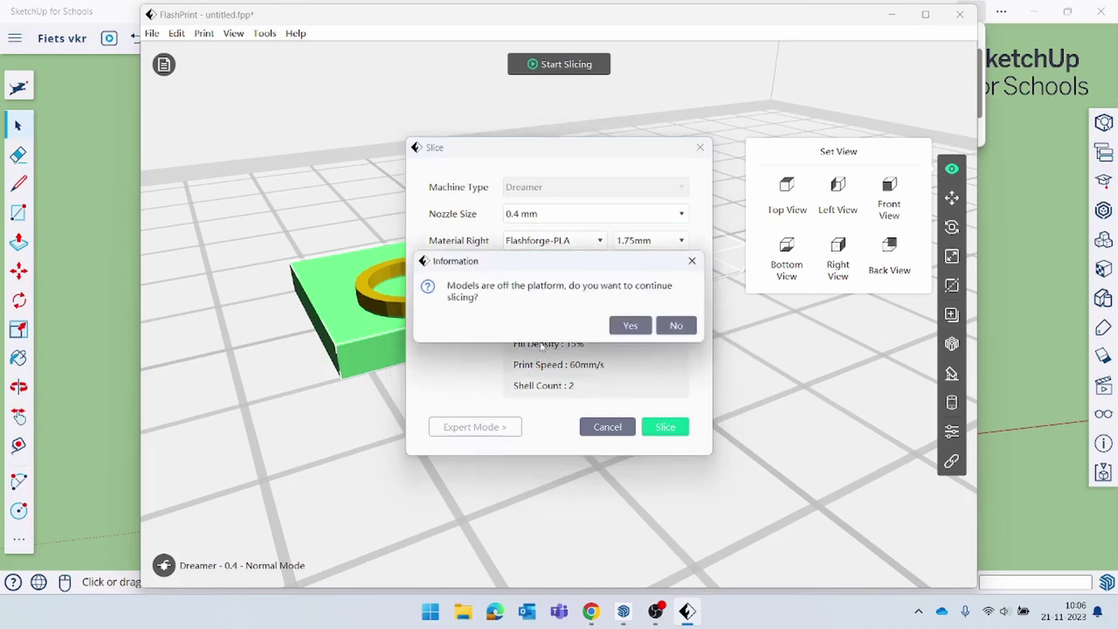
left_click(630, 325)
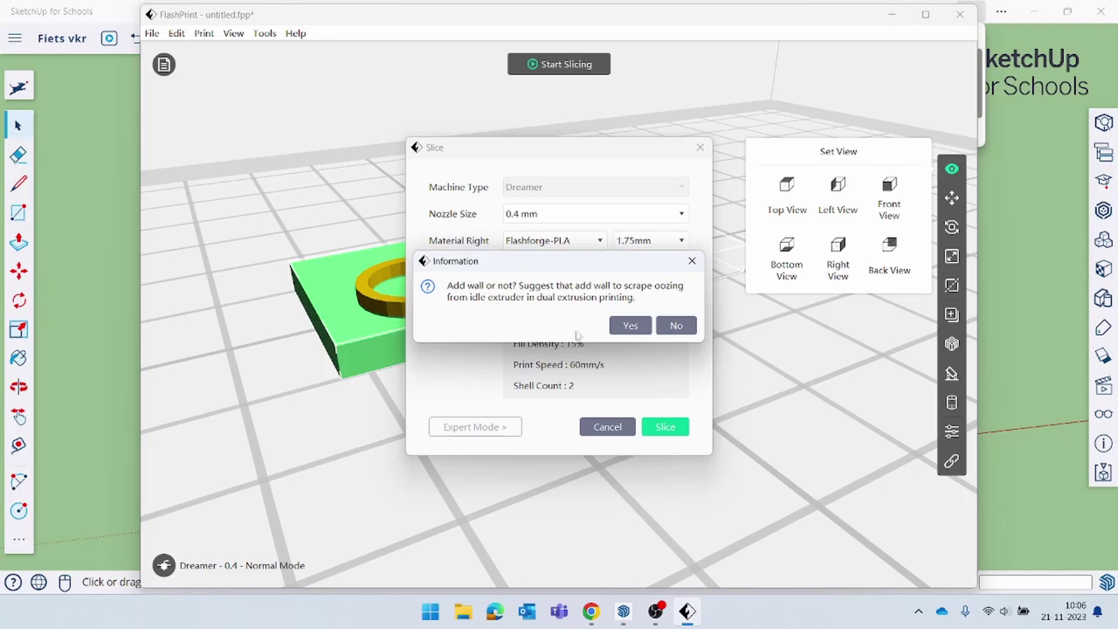
left_click(630, 326)
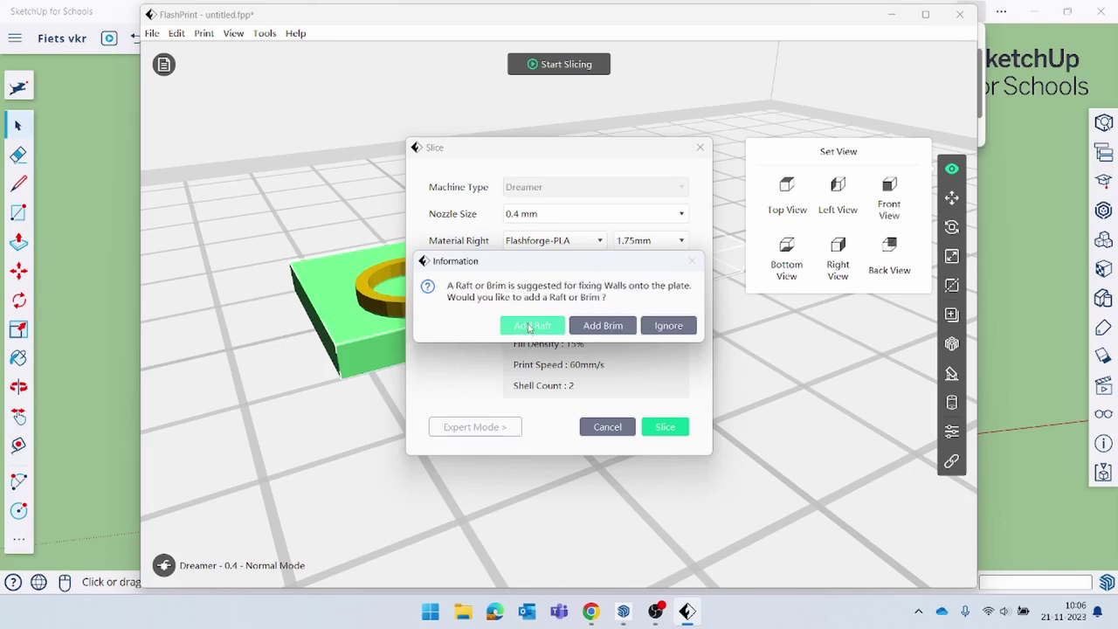
left_click(529, 326)
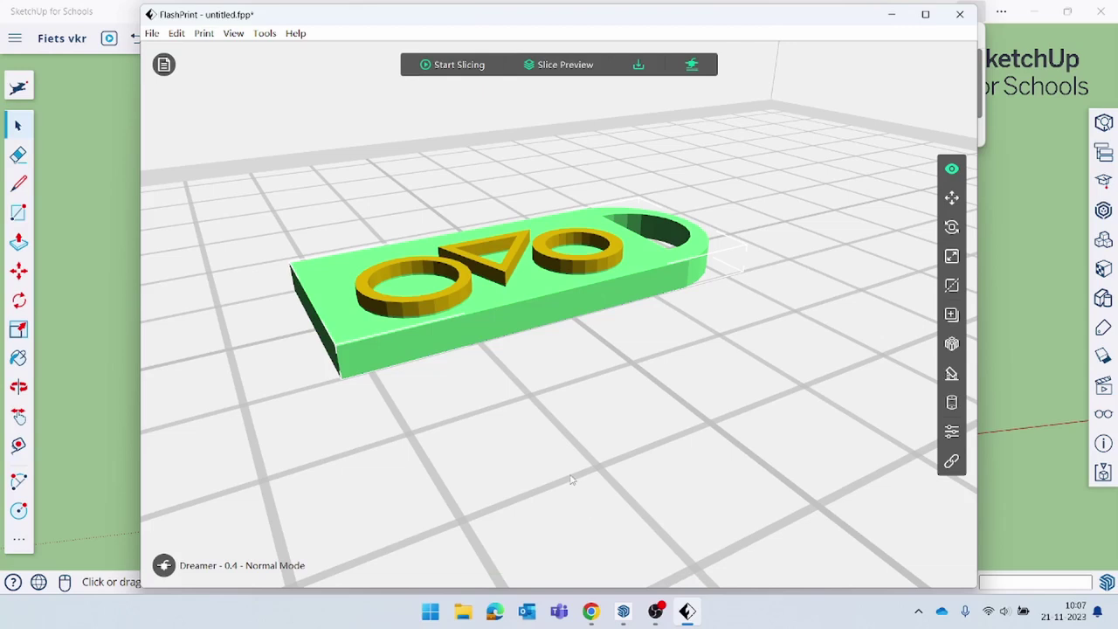
left_click(638, 66)
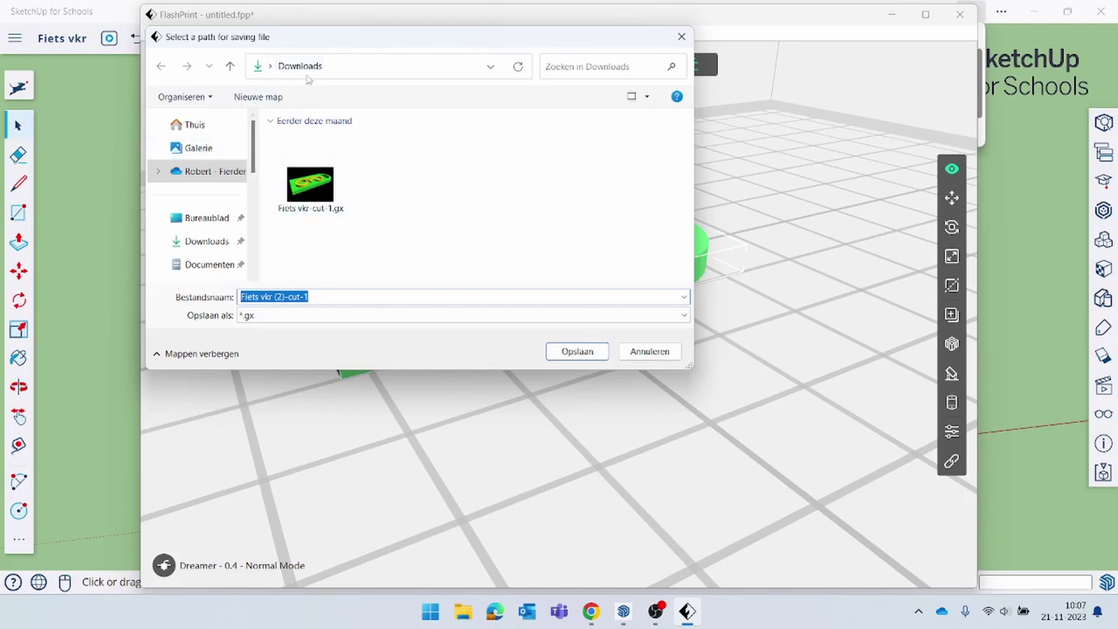
left_click(576, 353)
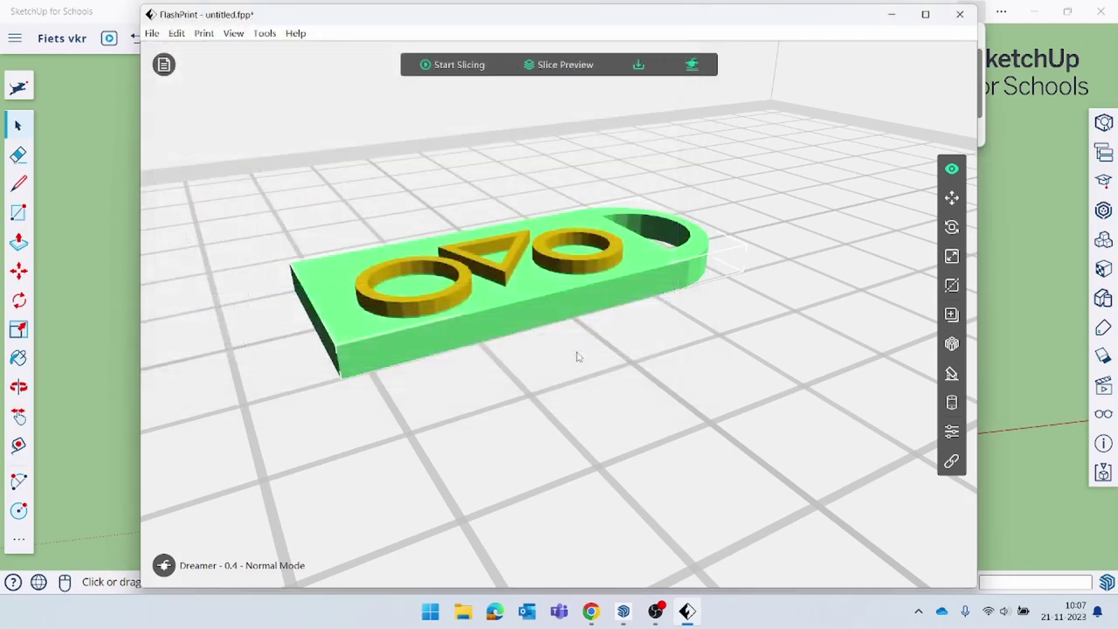
Locate the saved Fiets vkr (2)-cut-1.gx in the Downloads folder in File Explorer, and close the folder window.
left_click(464, 614)
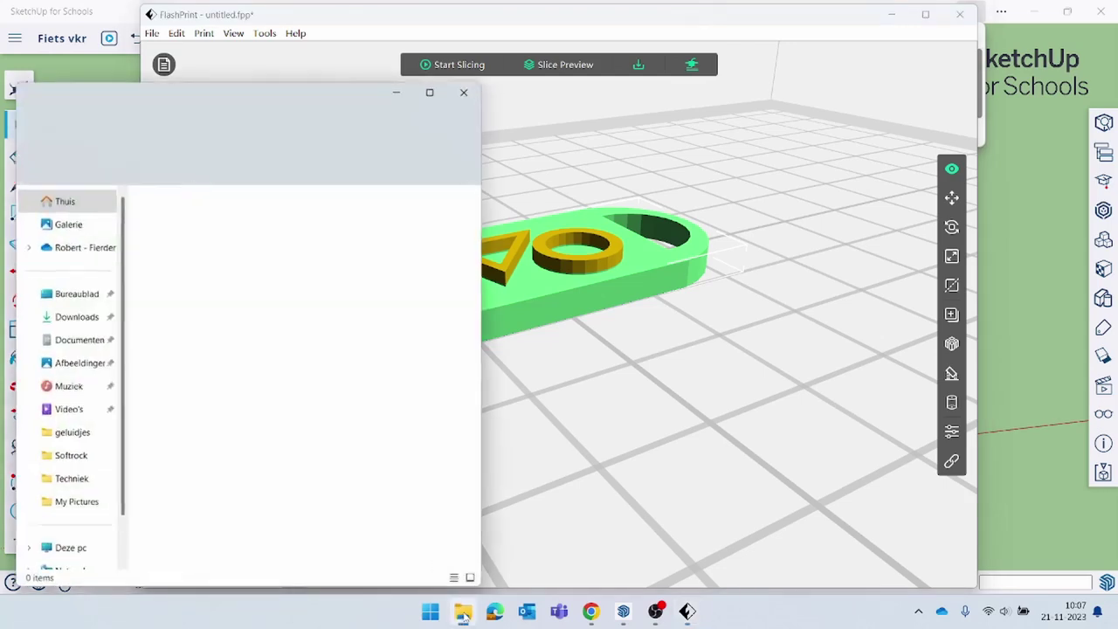
left_click(80, 316)
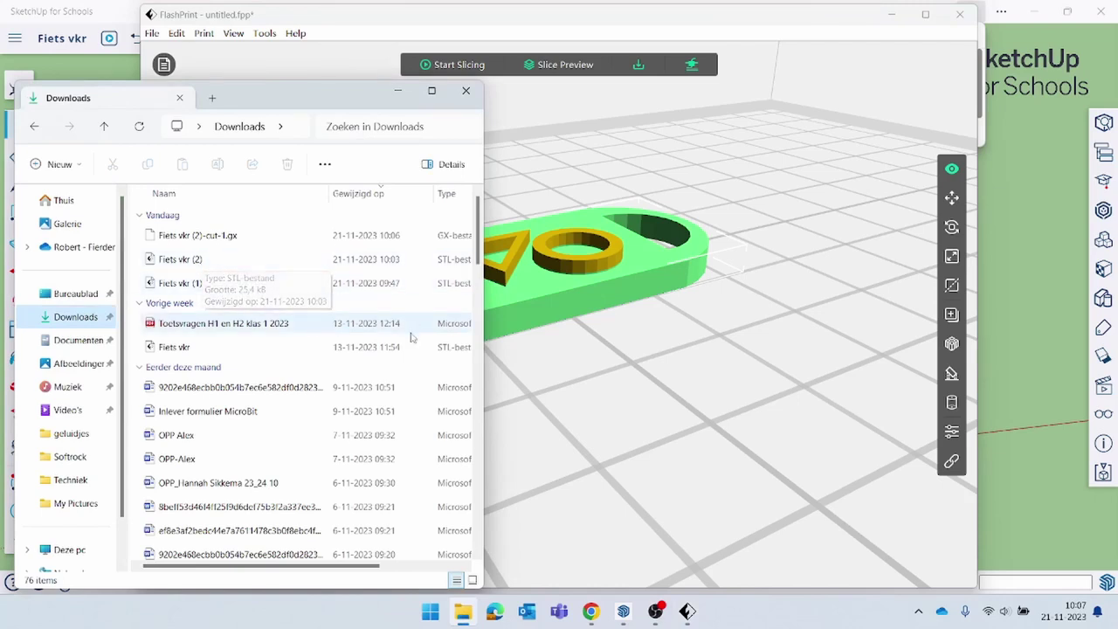
left_click_drag(484, 323, 680, 317)
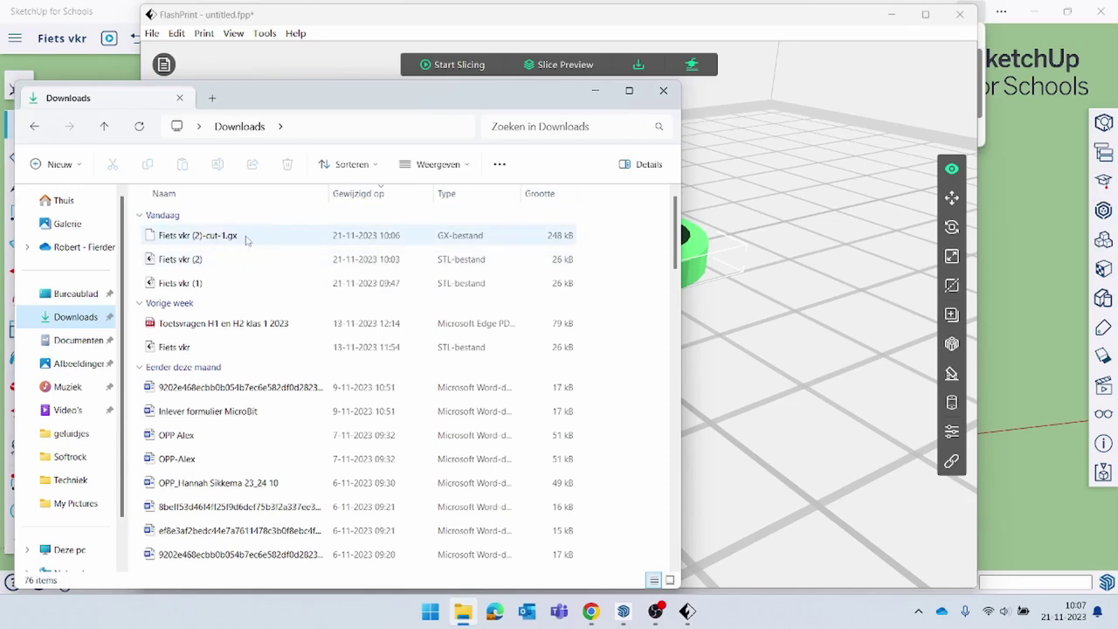
left_click(246, 238)
left_click_drag(199, 237, 281, 236)
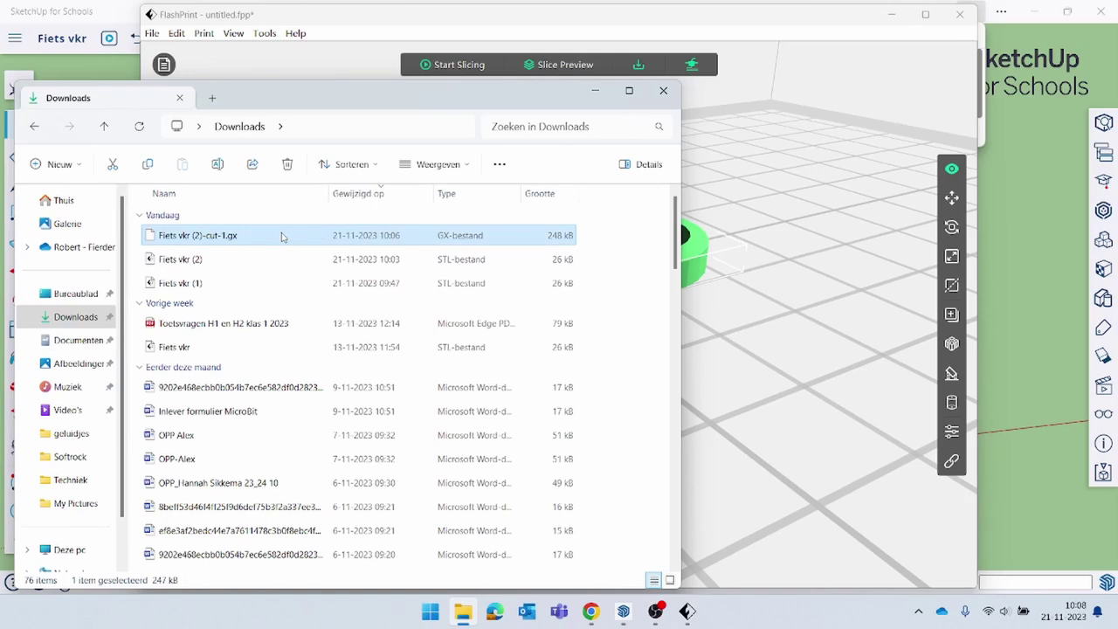
left_click(663, 90)
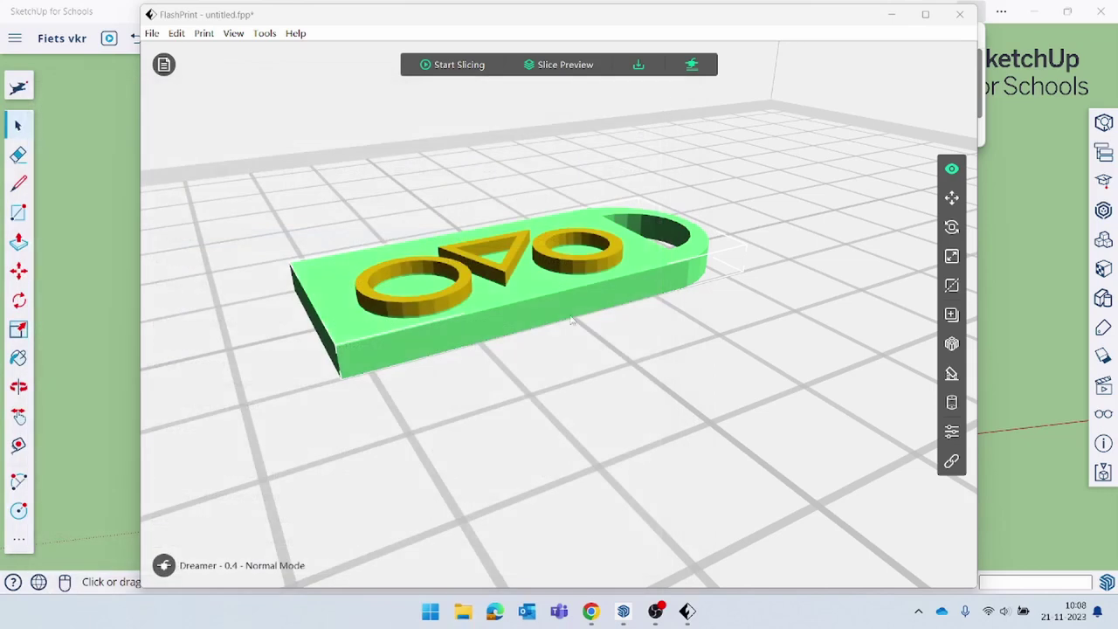